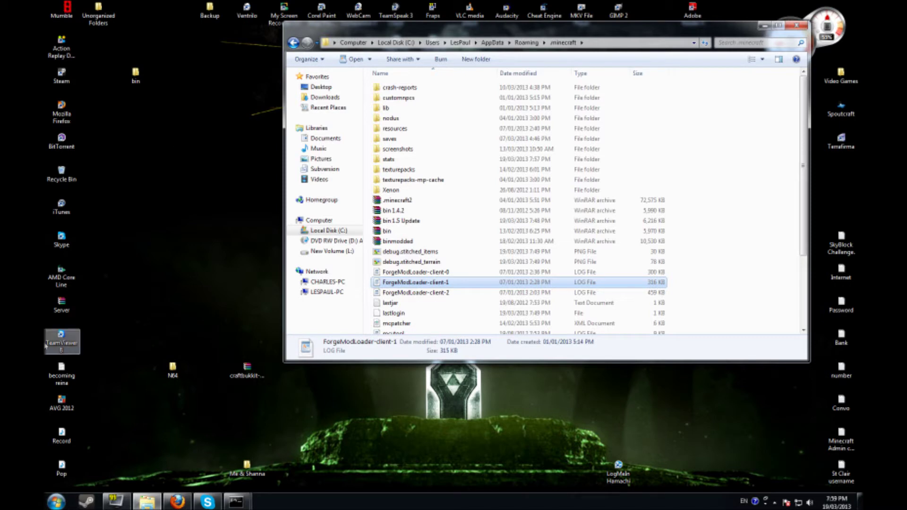
- Switch to Firefox, return to the Google results for "nodus client for 1.5" and open WiZARDHAX.com's Minecraft 1.5 Hacked Client page
{"action": "mouse_move", "coordinate": [187, 504]}
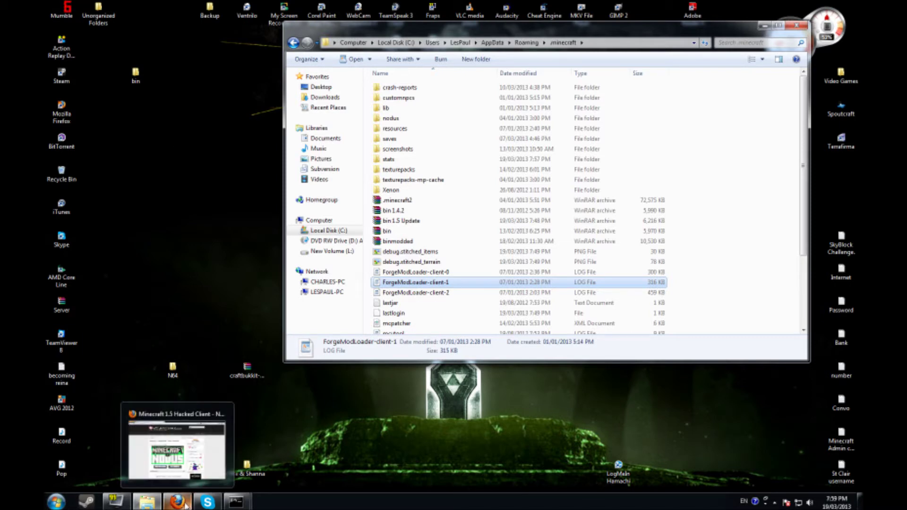
{"action": "left_click", "coordinate": [189, 449]}
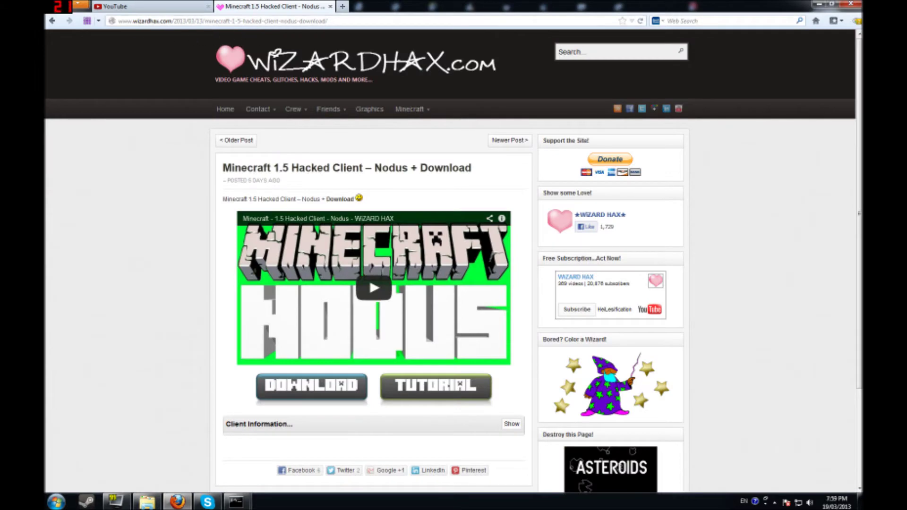
{"action": "left_click", "coordinate": [51, 21]}
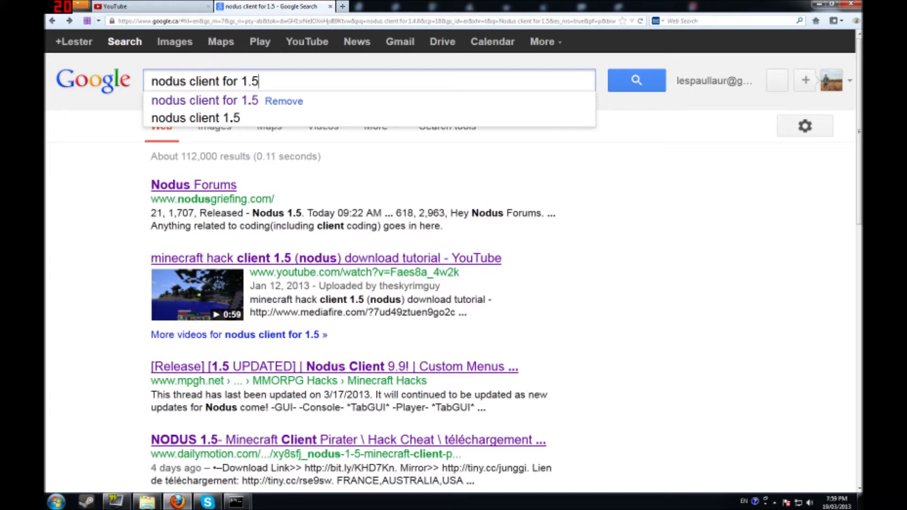
{"action": "scroll", "coordinate": [215, 261], "scroll_direction": "down", "scroll_amount": 5}
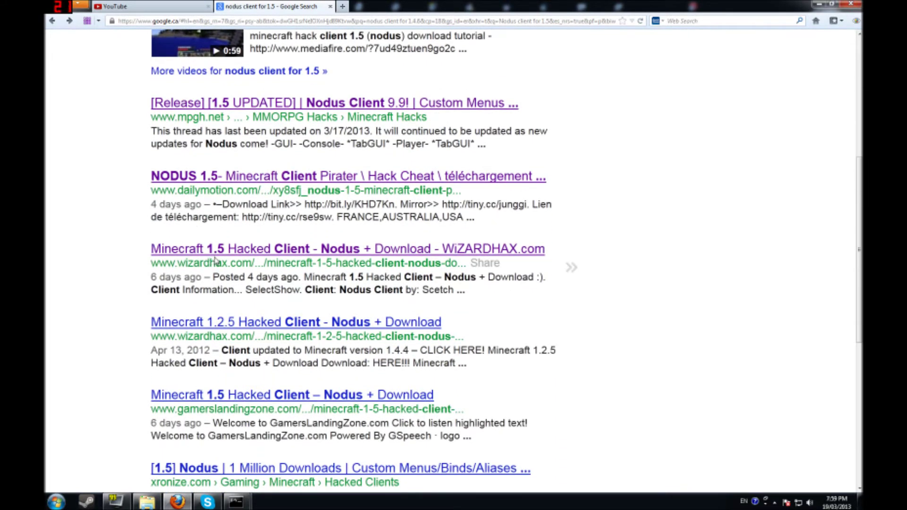
{"action": "left_click_drag", "start_coordinate": [199, 263], "coordinate": [242, 262]}
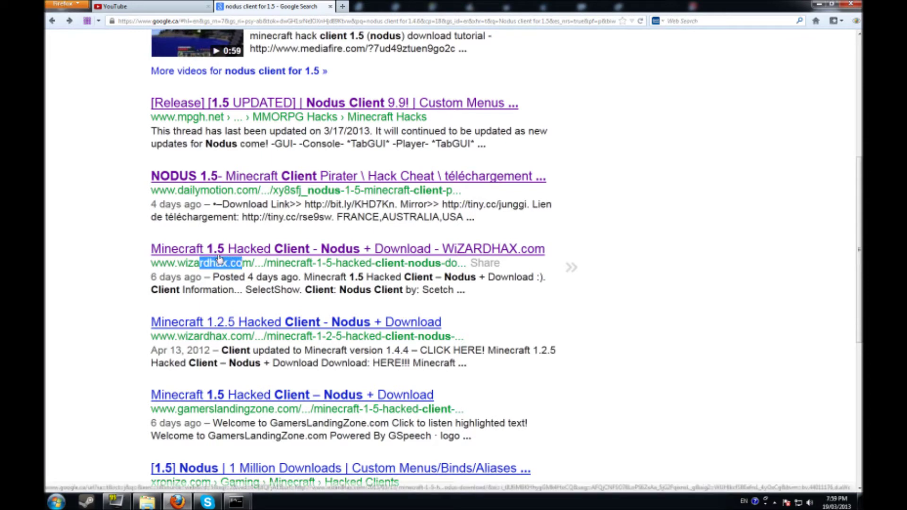
{"action": "left_click", "coordinate": [218, 254]}
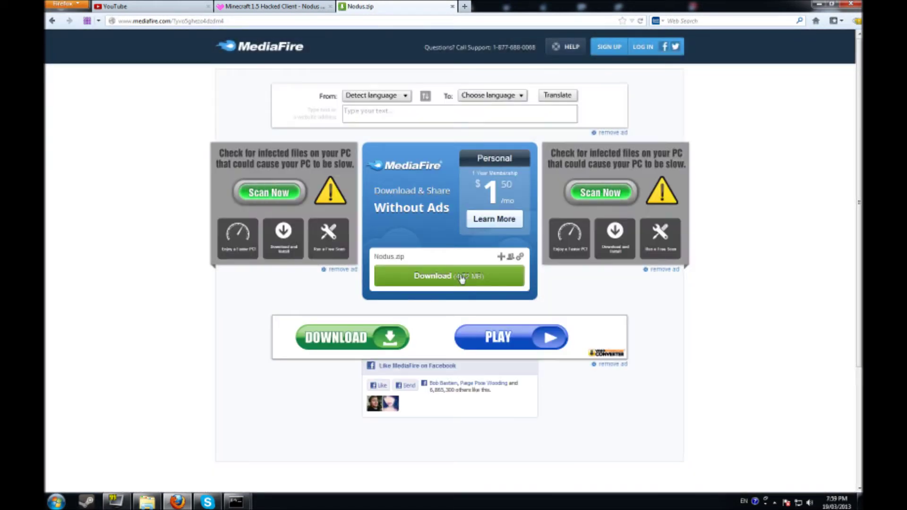
- Download Nodus.zip from its MediaFire page and select the new download in the Firefox downloads list
{"action": "left_click", "coordinate": [462, 278]}
{"action": "left_click", "coordinate": [177, 501]}
{"action": "left_click", "coordinate": [177, 502]}
{"action": "left_click", "coordinate": [469, 278]}
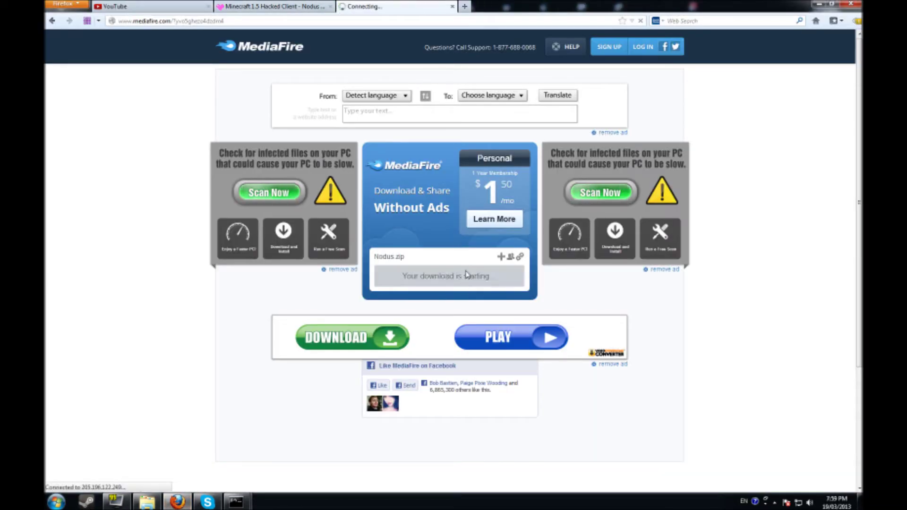
{"action": "left_click", "coordinate": [436, 322]}
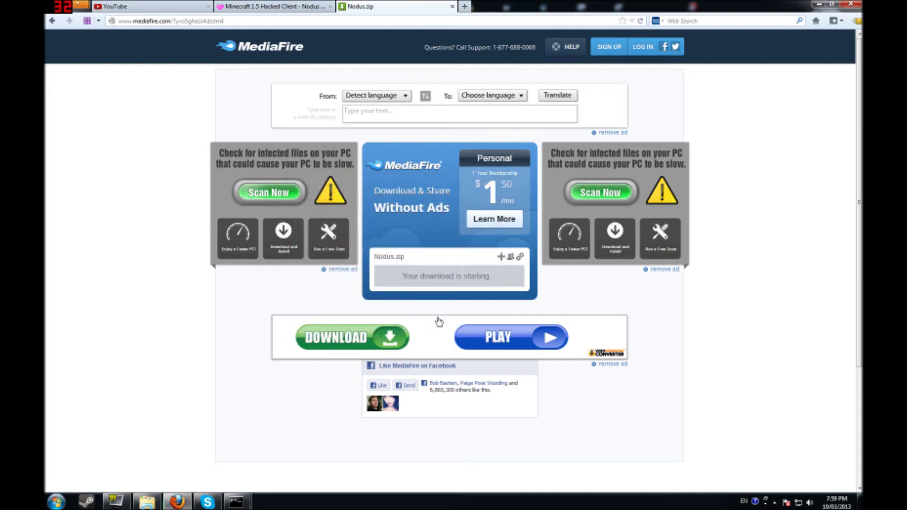
{"action": "left_click", "coordinate": [191, 163]}
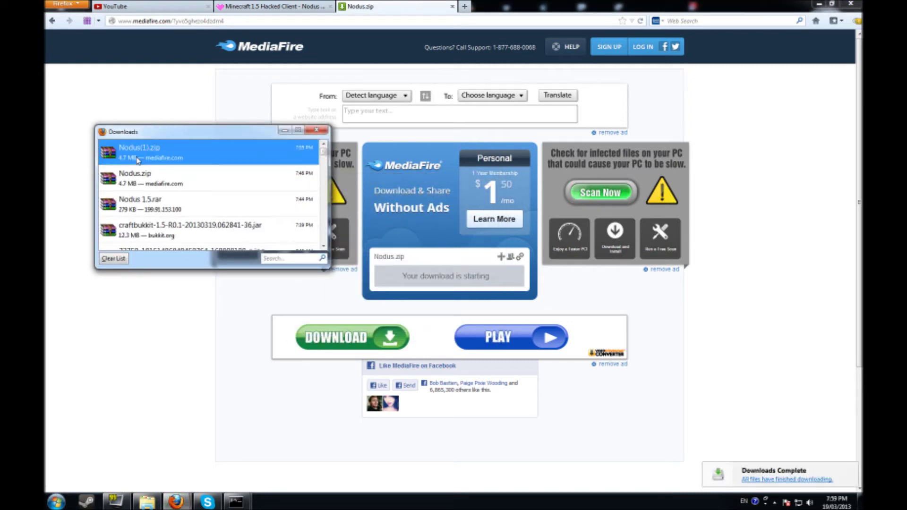
- Start the Minecraft launcher and open the .minecraft folder inside %appdata%
{"action": "key", "text": "super"}
{"action": "left_click", "coordinate": [109, 223]}
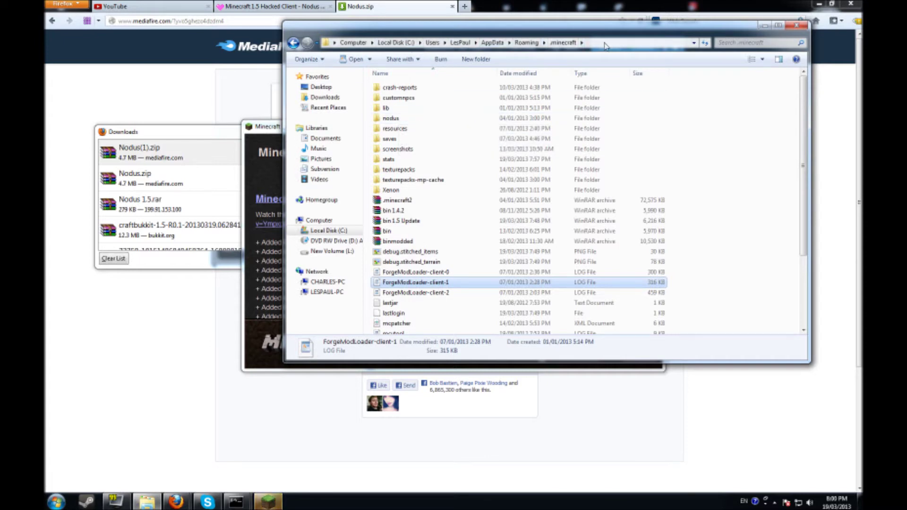
{"action": "key", "text": "super"}
{"action": "type", "text": "%a"}
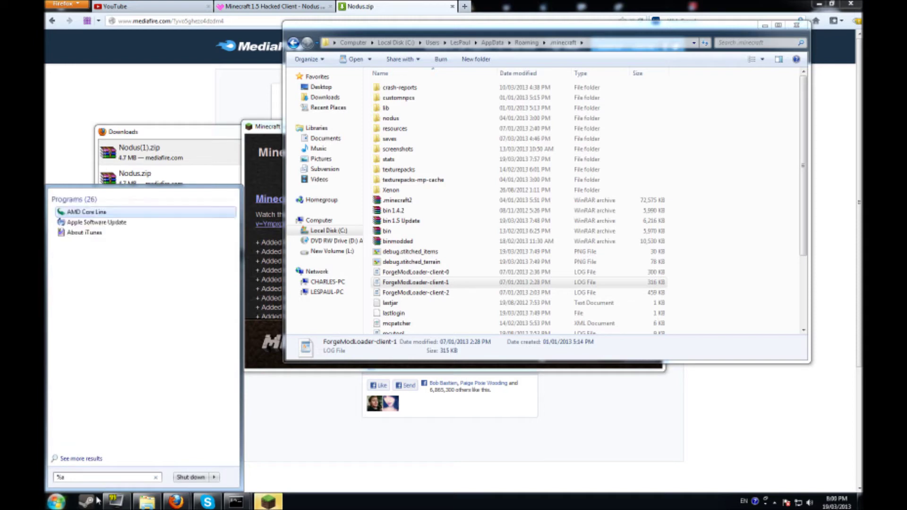
{"action": "type", "text": "ppdata%"}
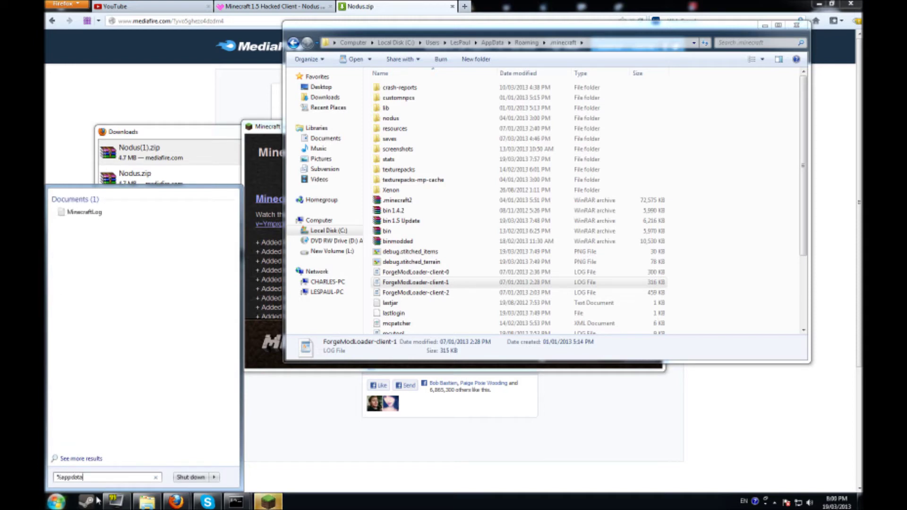
{"action": "key", "text": "Return"}
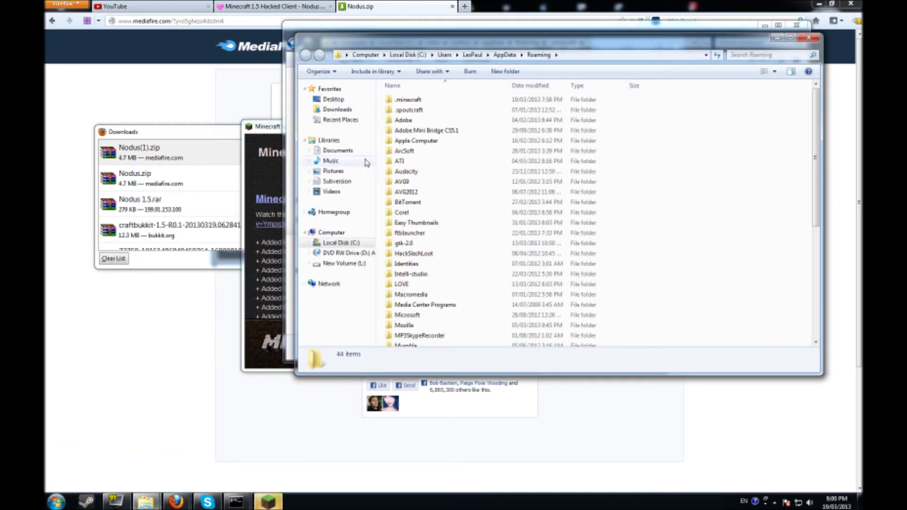
{"action": "double_click", "coordinate": [417, 100]}
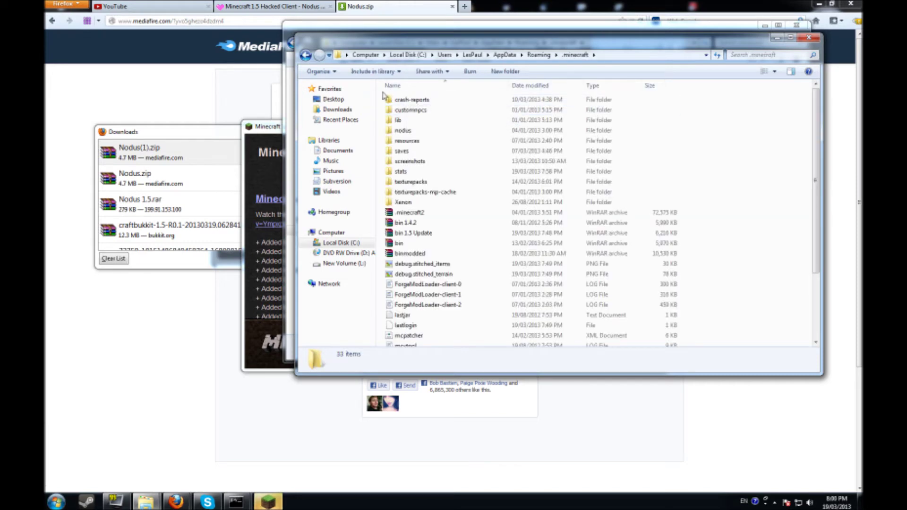
{"action": "left_click", "coordinate": [425, 100]}
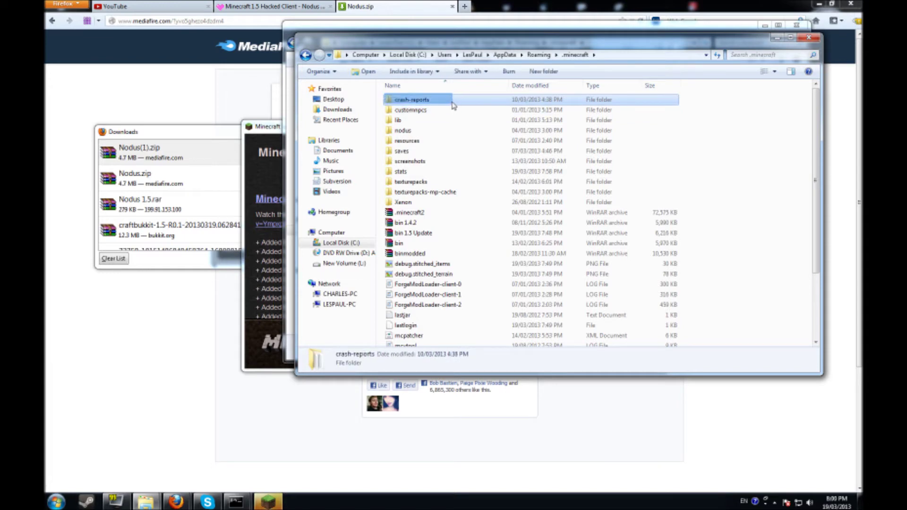
{"action": "left_click", "coordinate": [452, 97]}
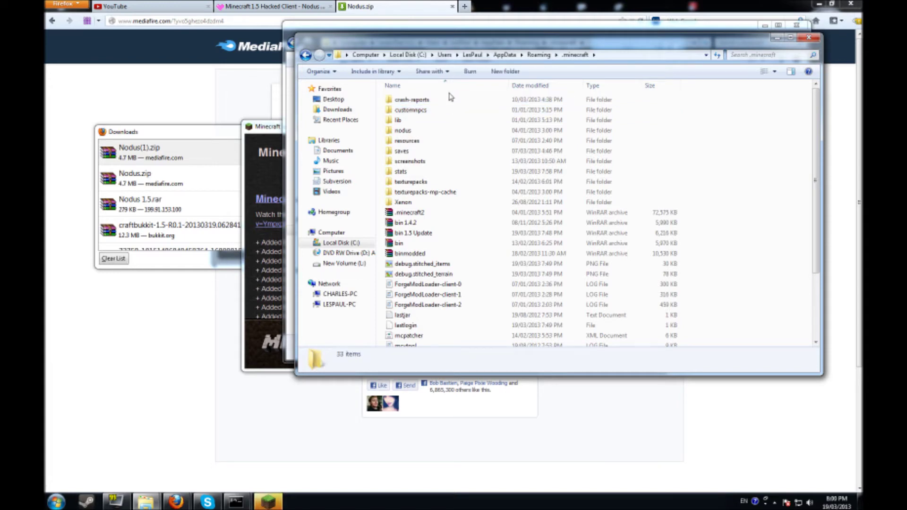
- Log in through the Minecraft launcher with the saved account, and quit the game from its title screen
{"action": "left_click", "coordinate": [260, 128]}
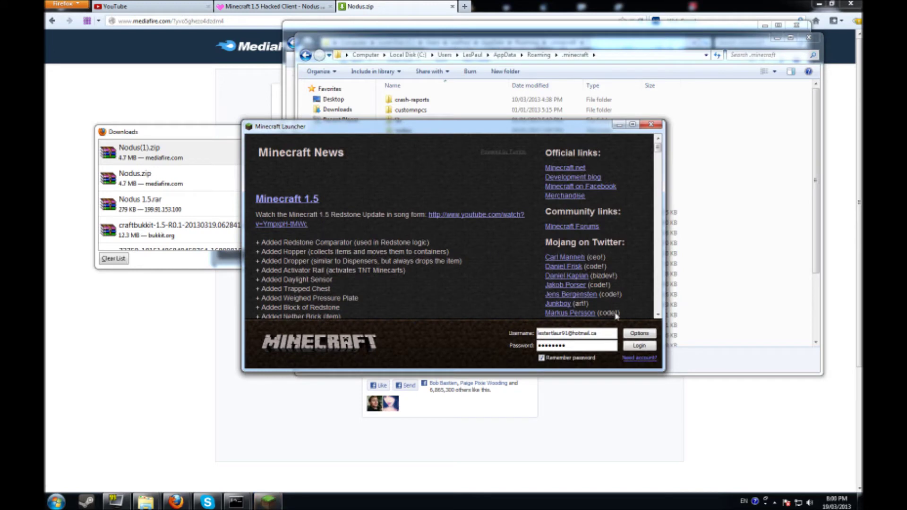
{"action": "left_click", "coordinate": [644, 346]}
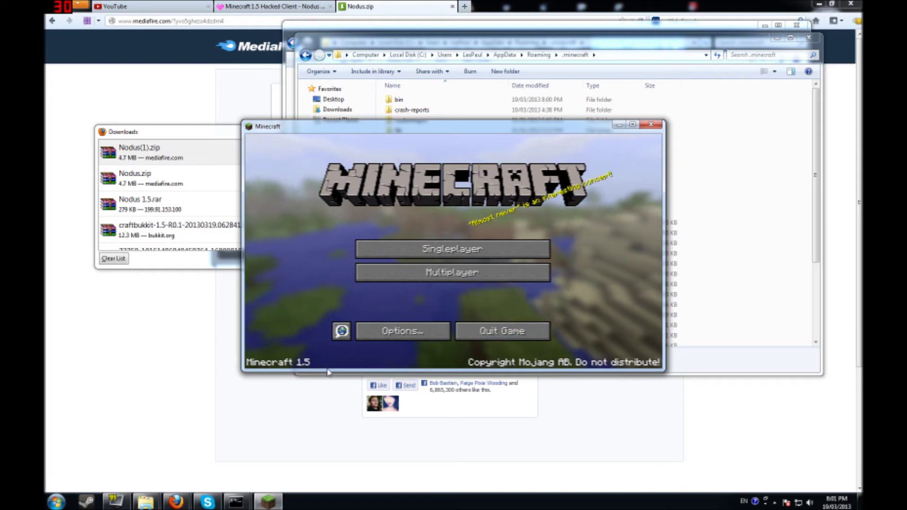
{"action": "left_click", "coordinate": [504, 332]}
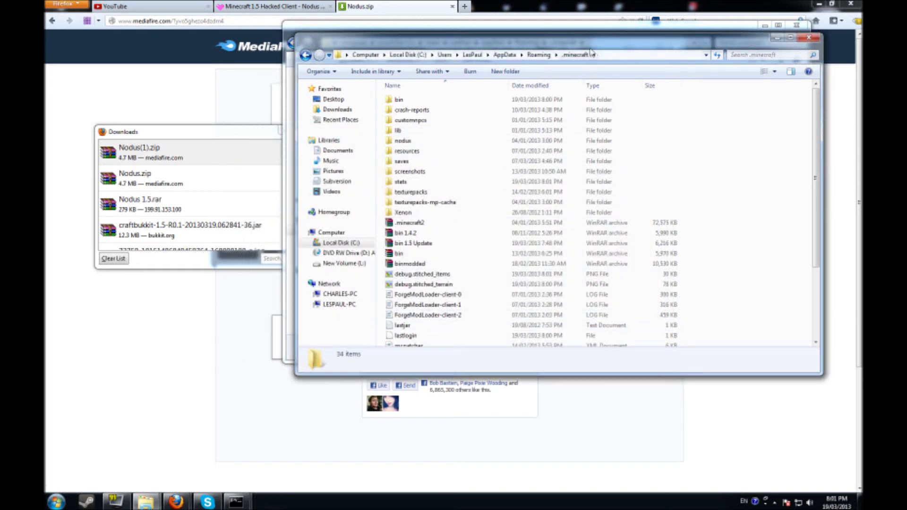
- Delete the minecraft archive from the bin folder inside .minecraft
{"action": "double_click", "coordinate": [416, 100]}
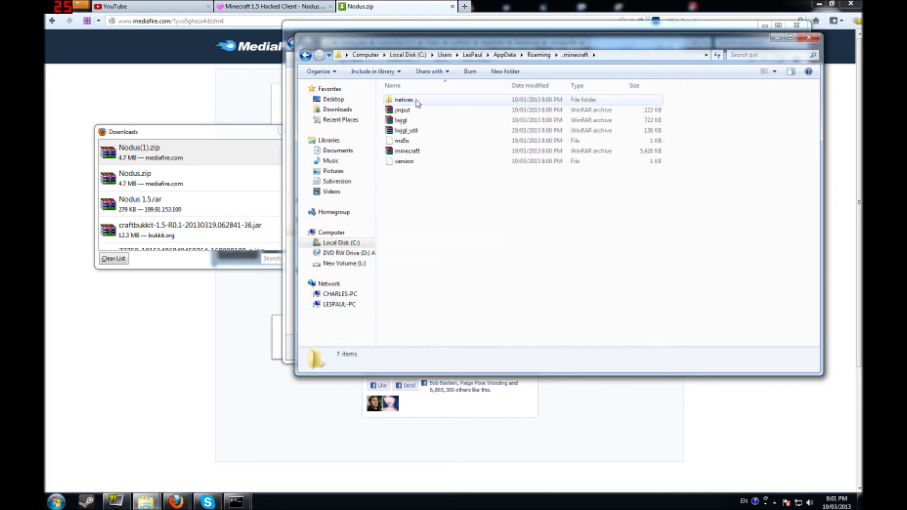
{"action": "left_click", "coordinate": [418, 151]}
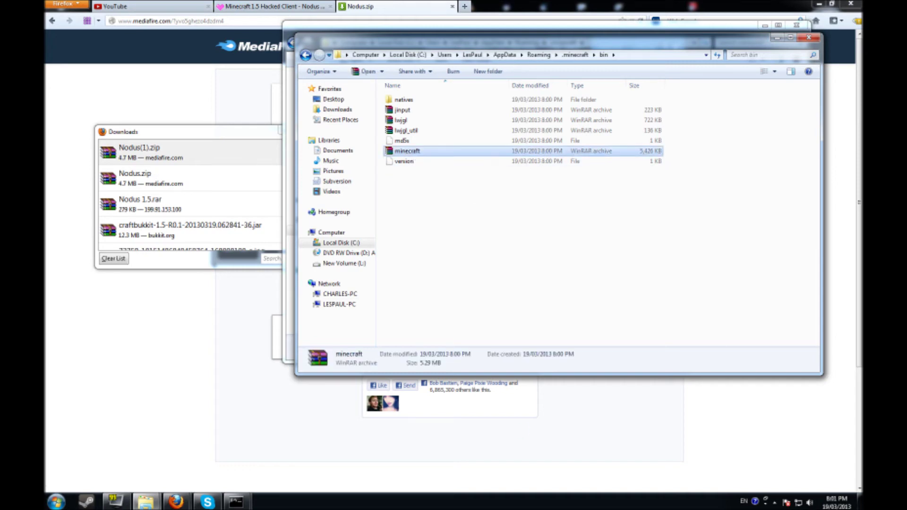
{"action": "key", "text": "Delete"}
{"action": "key", "text": "Return"}
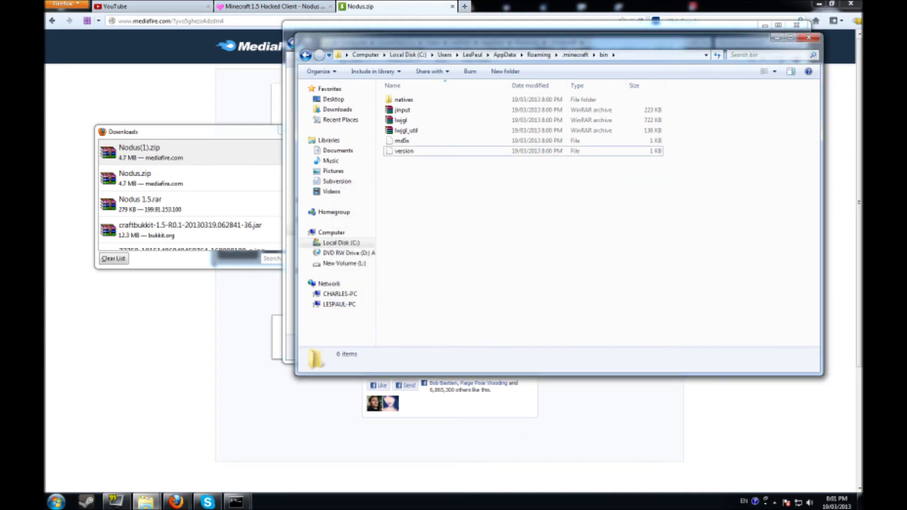
- Open the downloaded Nodus(1).zip, copy its minecraft.jar into the .minecraft bin folder and close the archive
{"action": "right_click", "coordinate": [178, 162]}
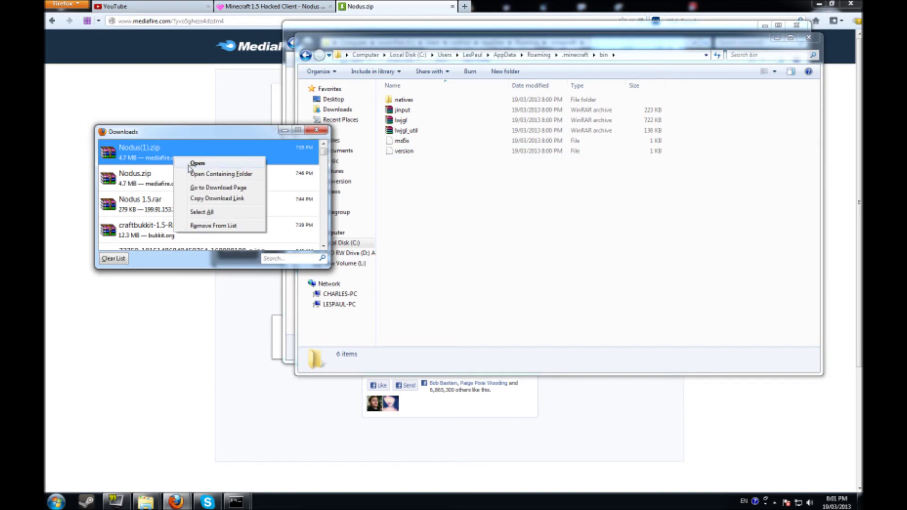
{"action": "left_click", "coordinate": [195, 163]}
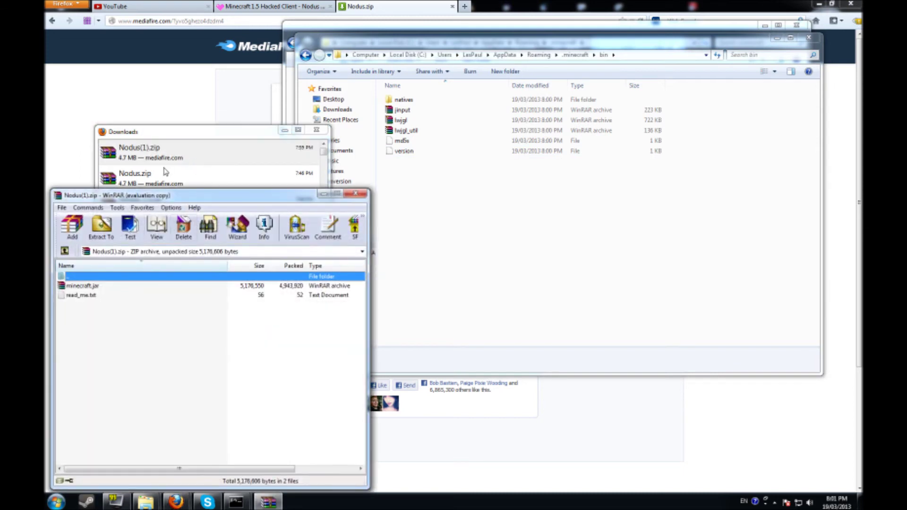
{"action": "left_click", "coordinate": [265, 344]}
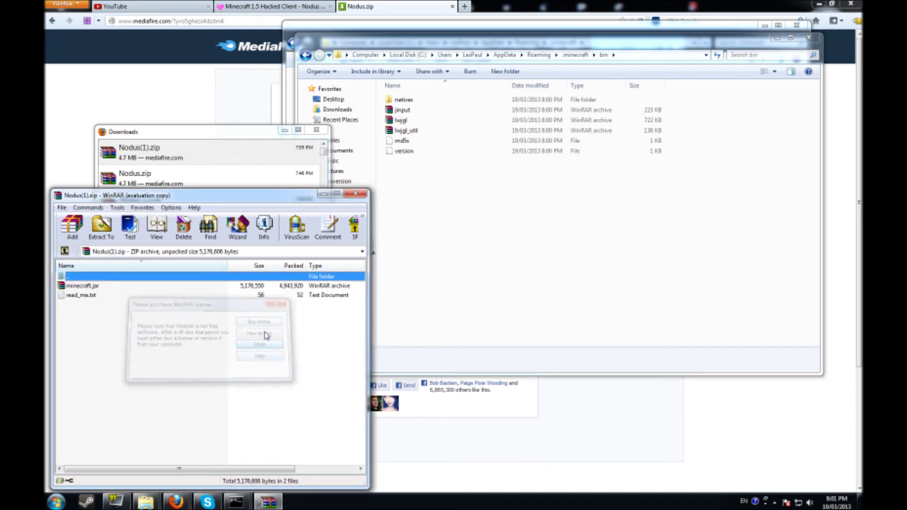
{"action": "left_click", "coordinate": [86, 287]}
{"action": "left_click_drag", "start_coordinate": [84, 288], "coordinate": [429, 255]}
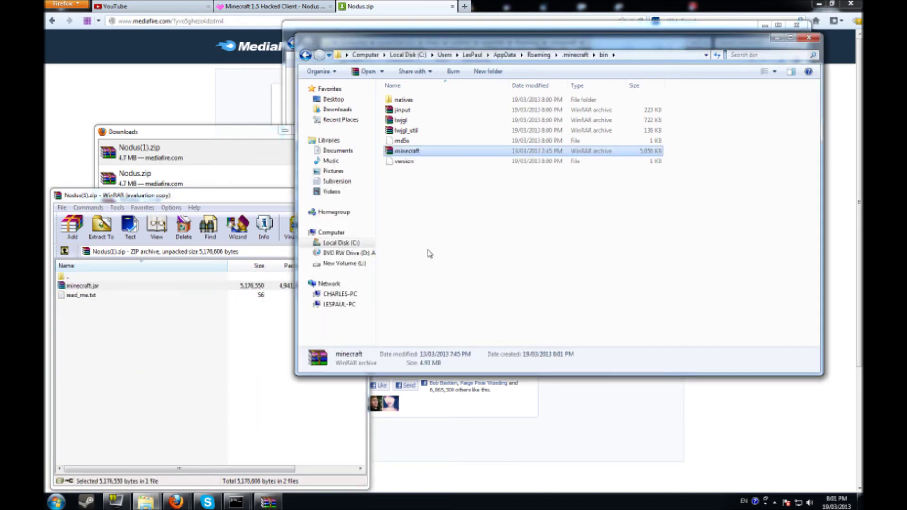
{"action": "left_click", "coordinate": [245, 203]}
{"action": "left_click", "coordinate": [361, 196]}
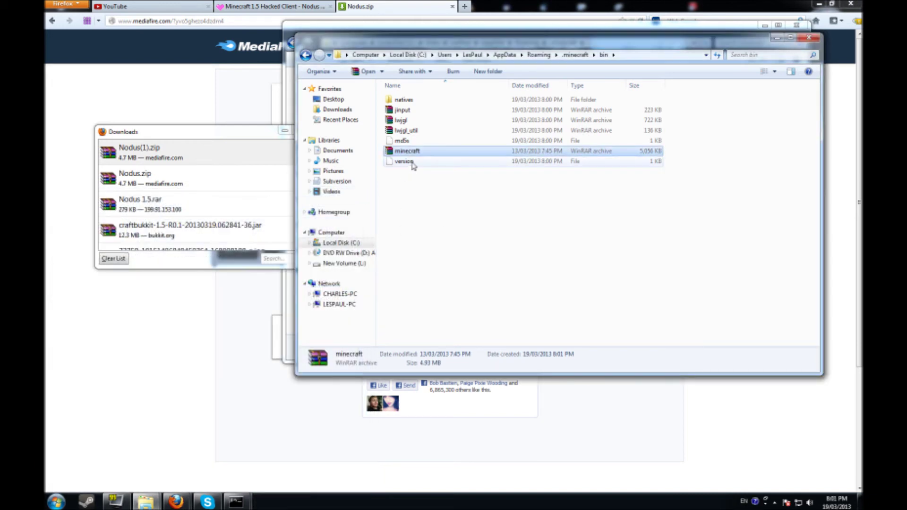
- Set the new minecraft.jar to open with WinRAR archiver in its file properties
{"action": "right_click", "coordinate": [415, 152]}
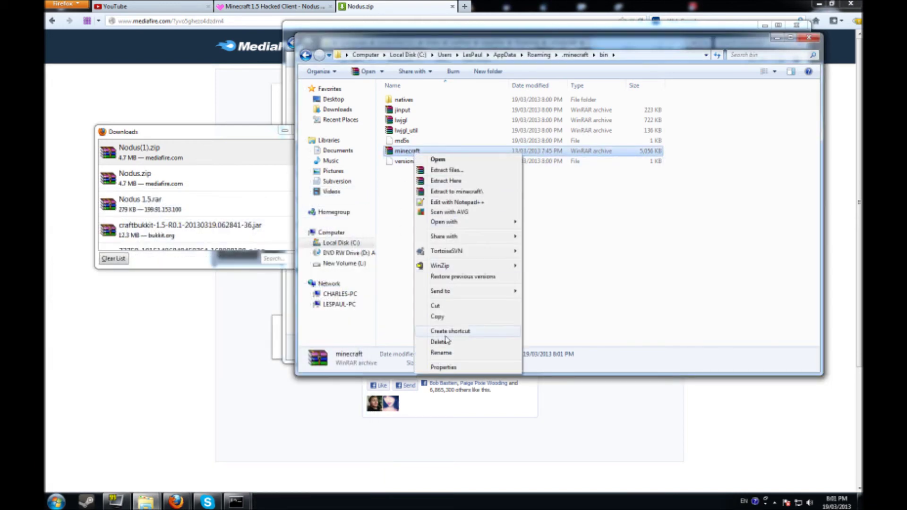
{"action": "left_click", "coordinate": [443, 368]}
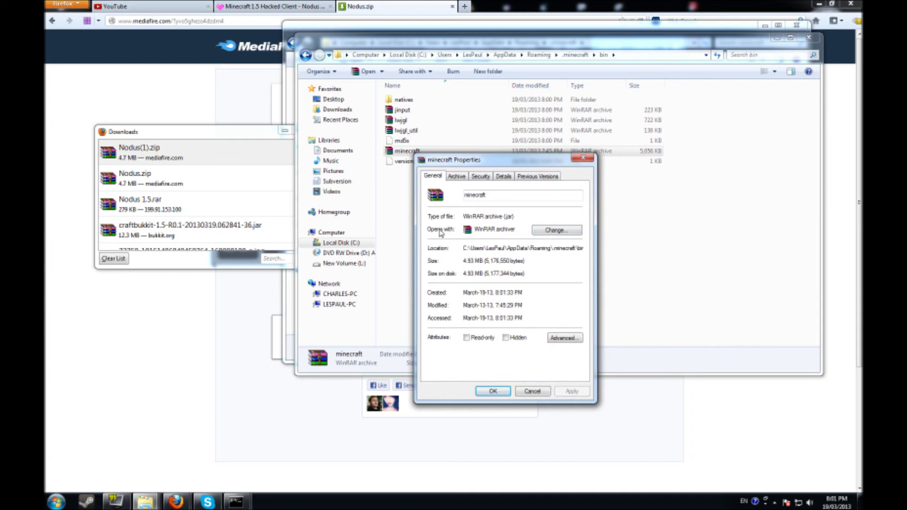
{"action": "left_click", "coordinate": [563, 234]}
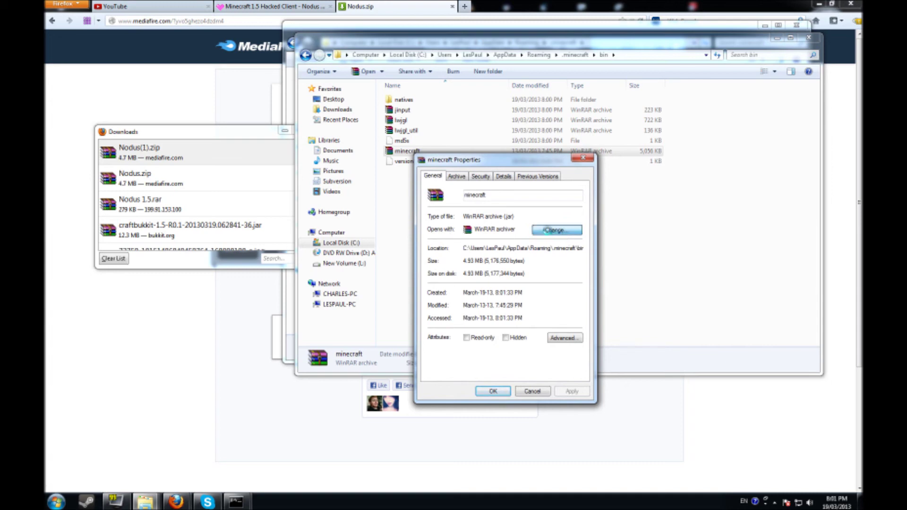
{"action": "left_click", "coordinate": [548, 230]}
{"action": "left_click", "coordinate": [360, 217]}
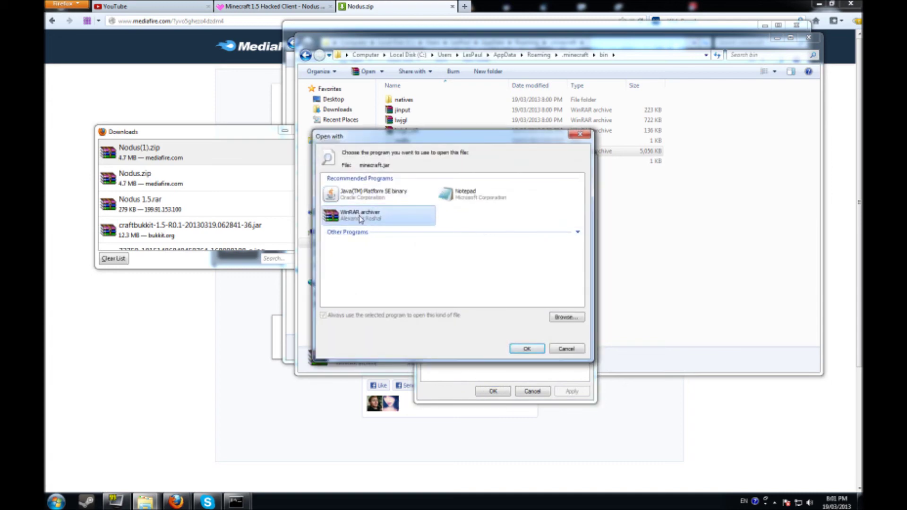
{"action": "left_click", "coordinate": [367, 203]}
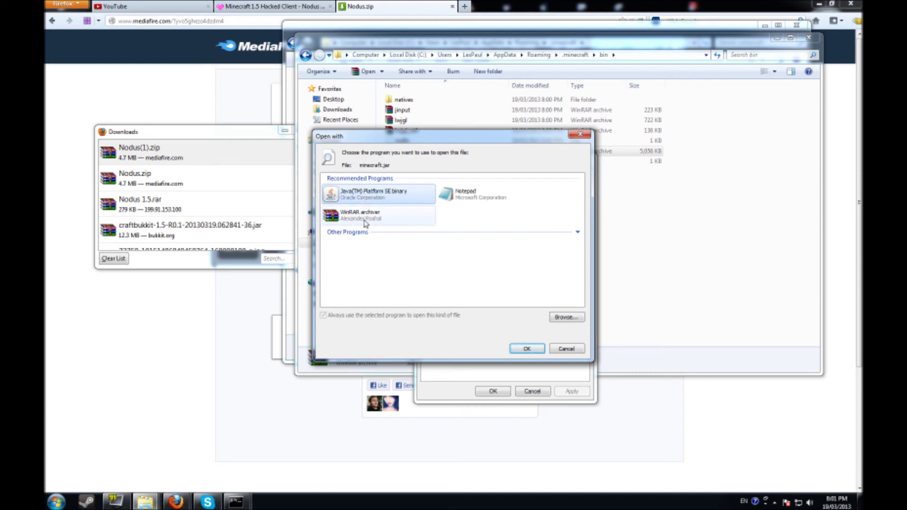
{"action": "left_click", "coordinate": [365, 223]}
{"action": "left_click", "coordinate": [538, 350]}
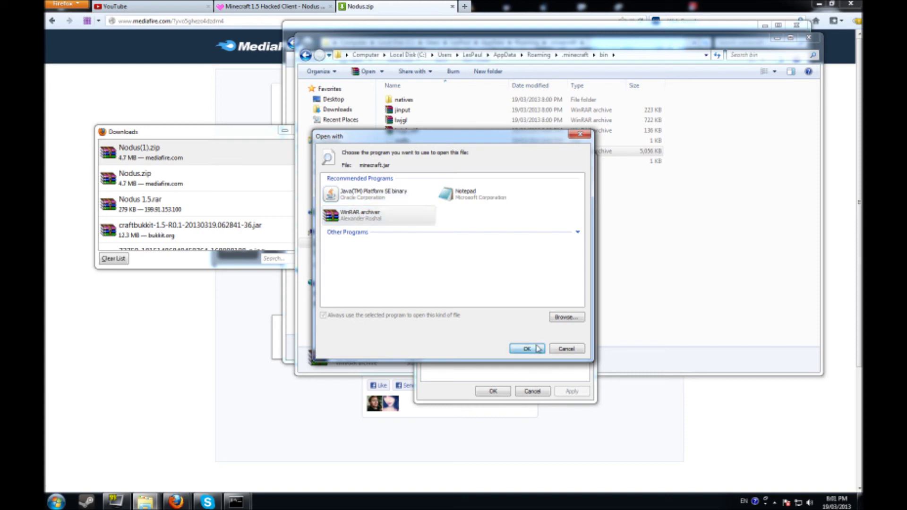
{"action": "left_click", "coordinate": [494, 391]}
- Launch Minecraft and log in through its launcher with the saved account
{"action": "key", "text": "super"}
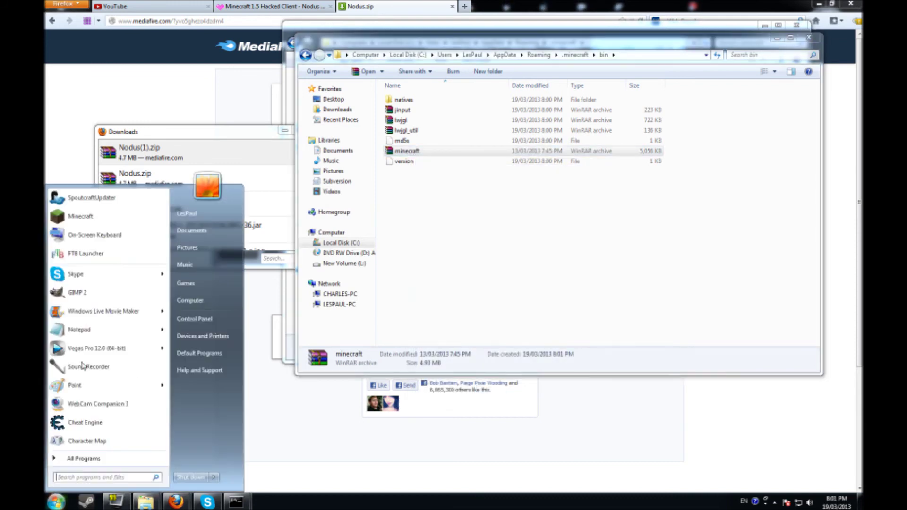
{"action": "left_click", "coordinate": [108, 225]}
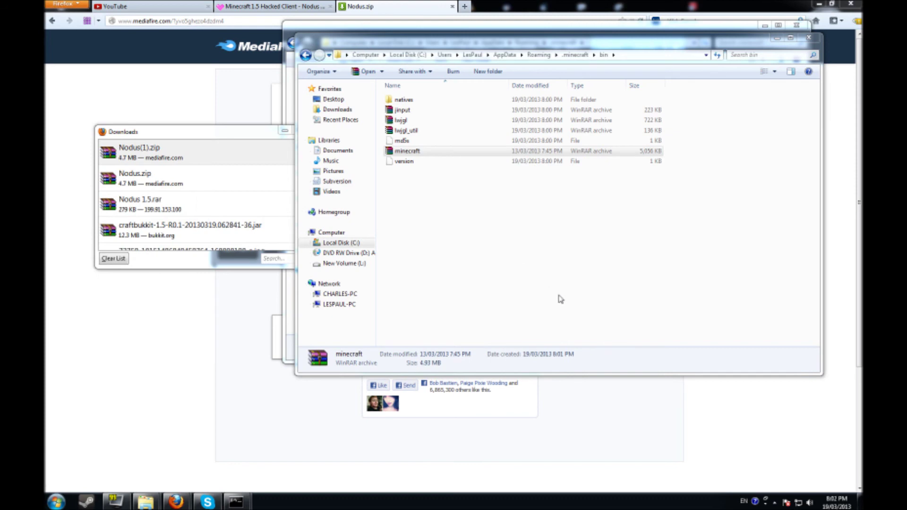
{"action": "left_click", "coordinate": [634, 343]}
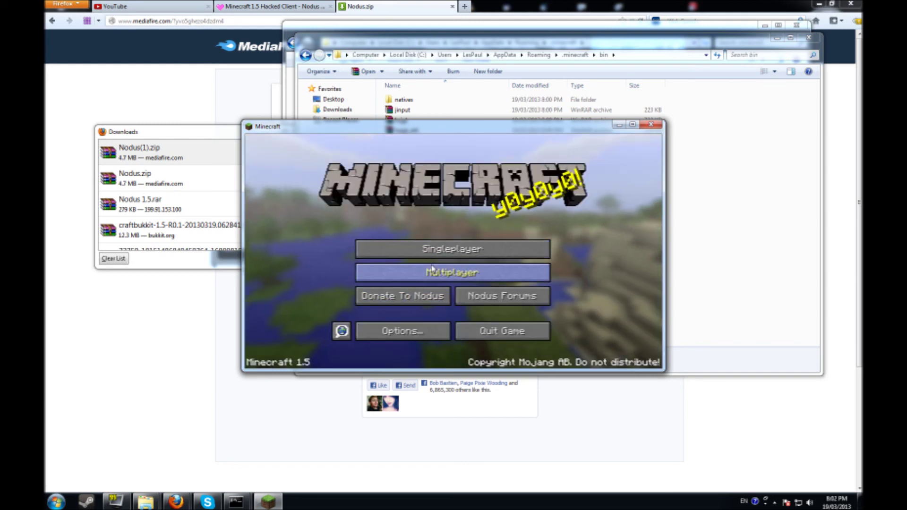
- Open the multiplayer server list and join the server named My Minecraft Server
{"action": "left_click", "coordinate": [430, 271]}
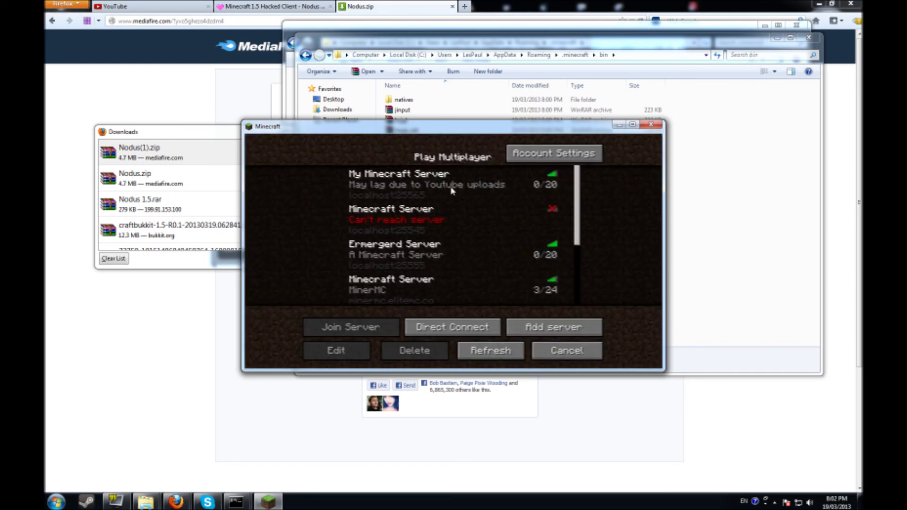
{"action": "left_click", "coordinate": [435, 176]}
{"action": "left_click", "coordinate": [351, 327]}
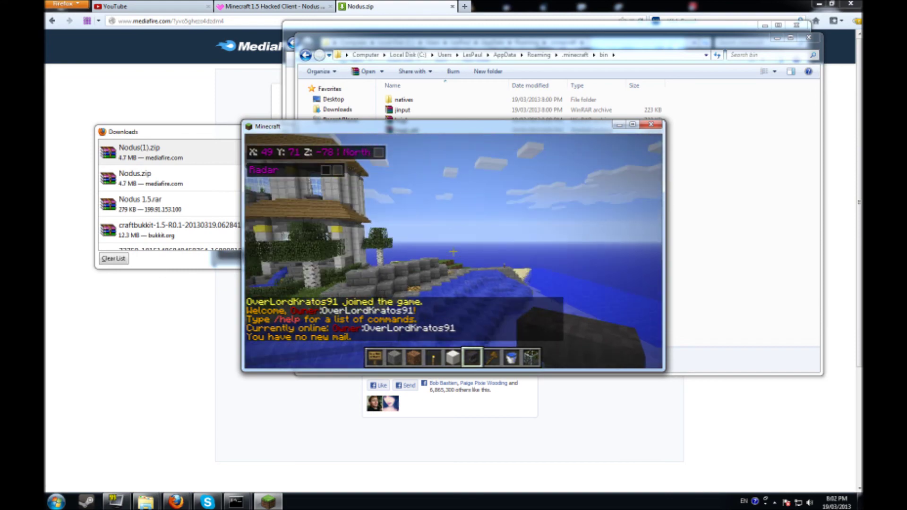
- Move through the server world and fly up above the bridge facing the large house to try out the client
{"action": "key", "text": "w"}
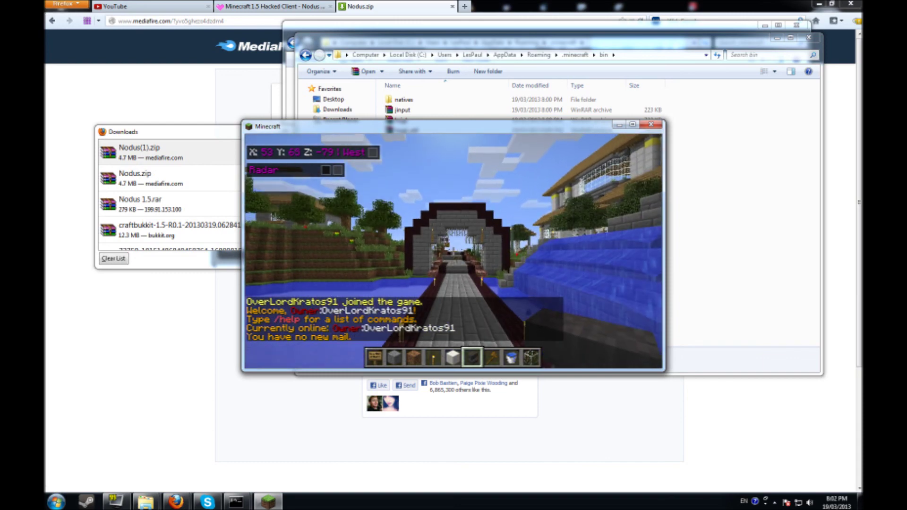
{"action": "key", "text": "space"}
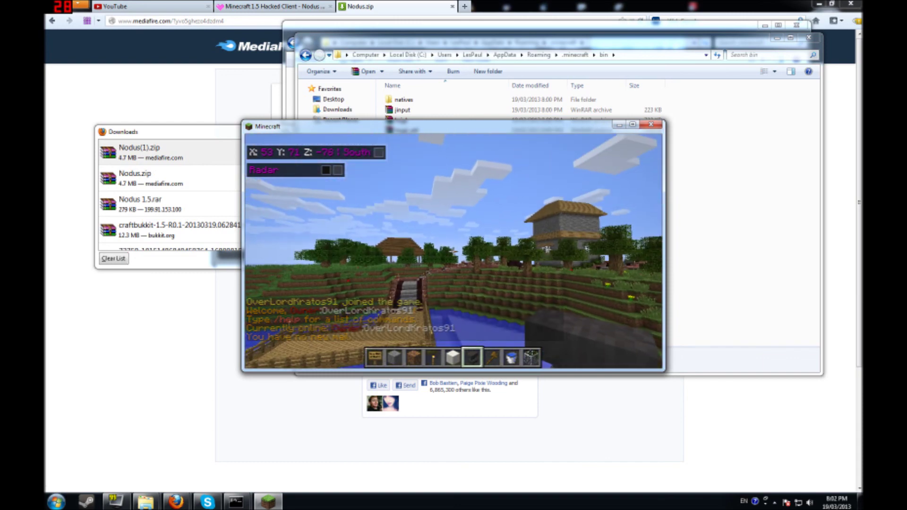
{"action": "key", "text": "w"}
{"action": "key", "text": "space"}
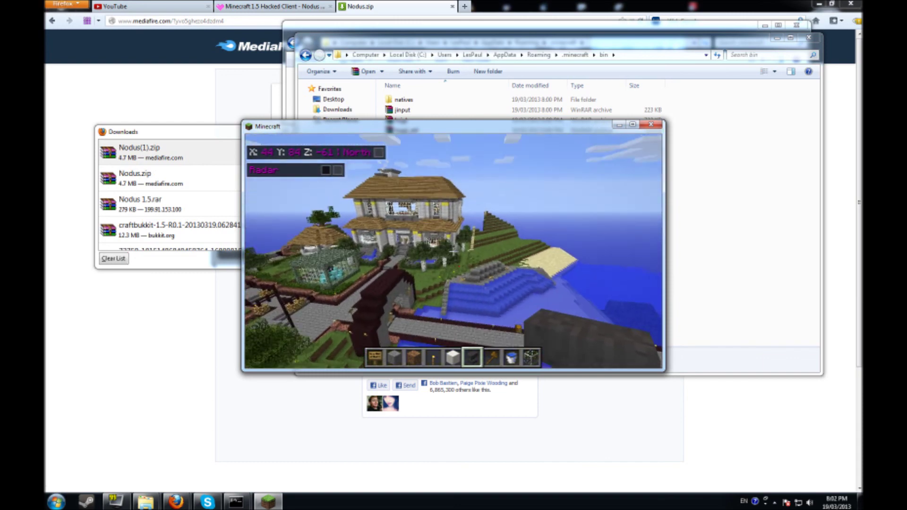
{"action": "key", "text": "space"}
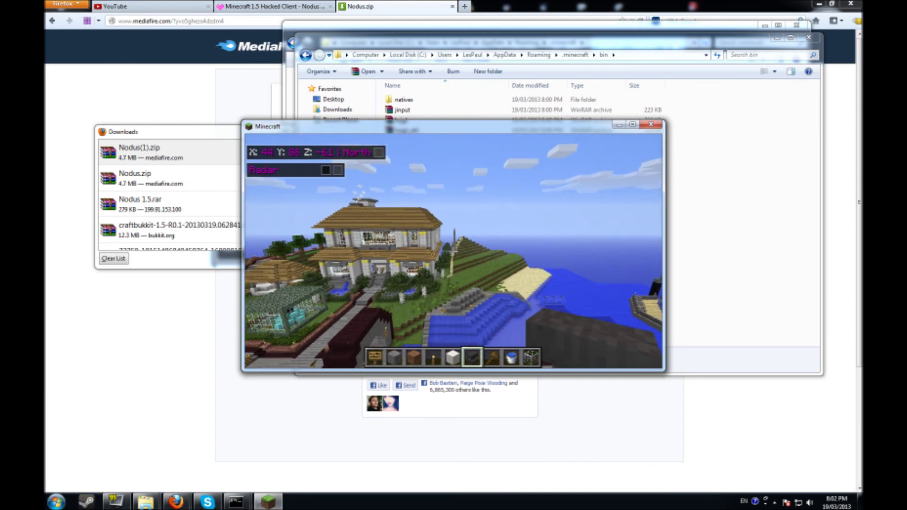